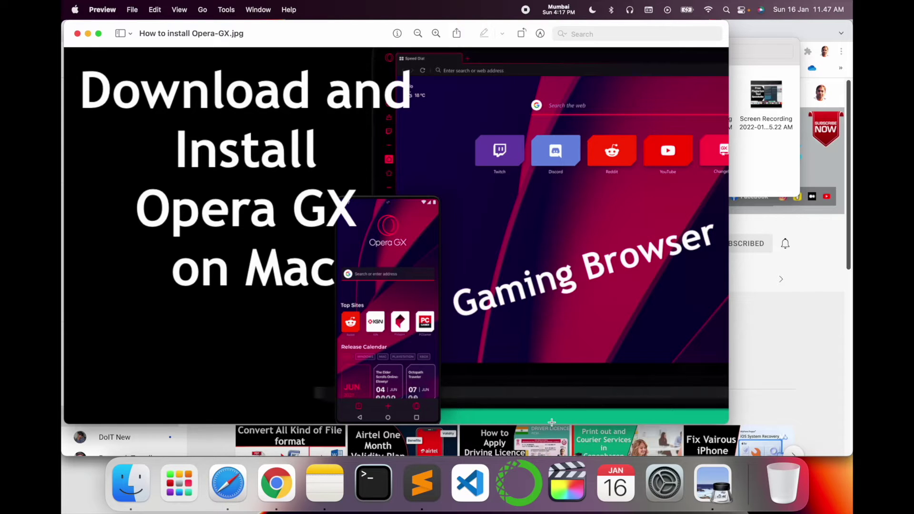
- Bring the Chrome window with the YouTube channel page back to the front
{"action": "left_click", "coordinate": [846, 390]}
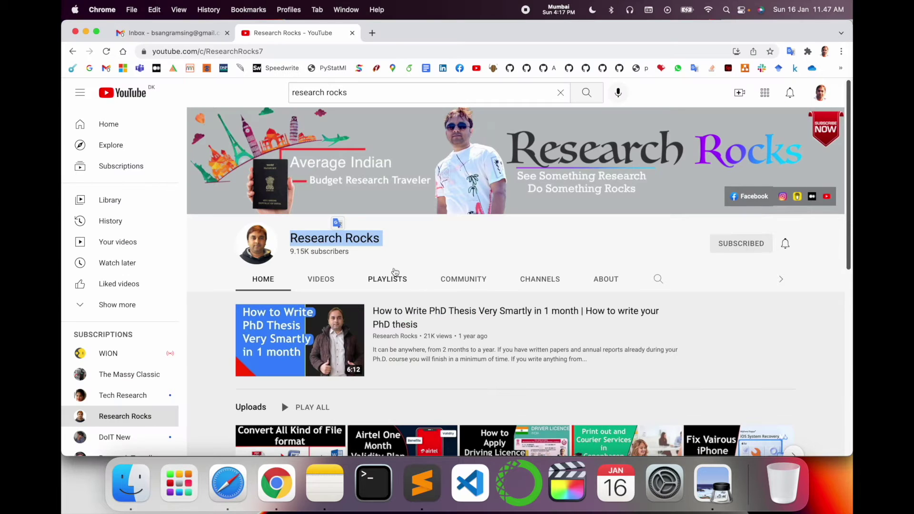
- Search Google for Opera-GX in a new tab and go to the official opera.com result
{"action": "double_click", "coordinate": [368, 236]}
{"action": "triple_click", "coordinate": [368, 235]}
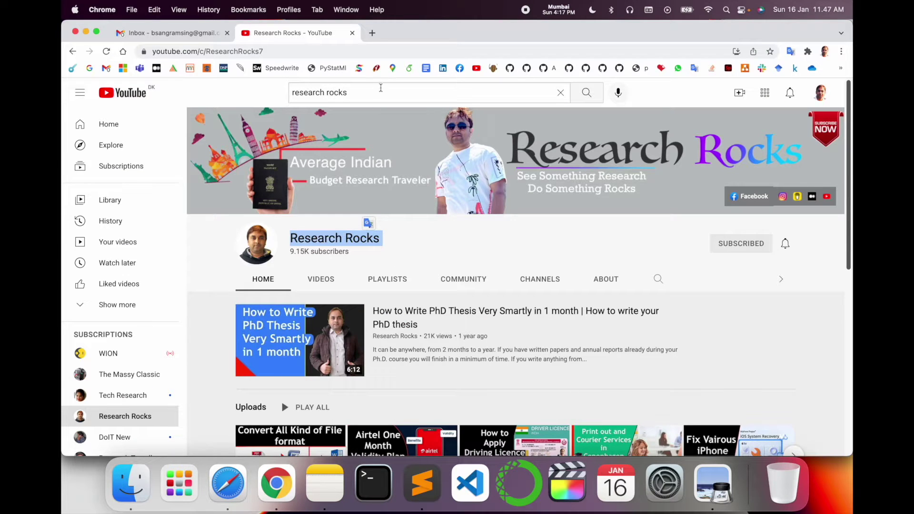
{"action": "left_click", "coordinate": [372, 32]}
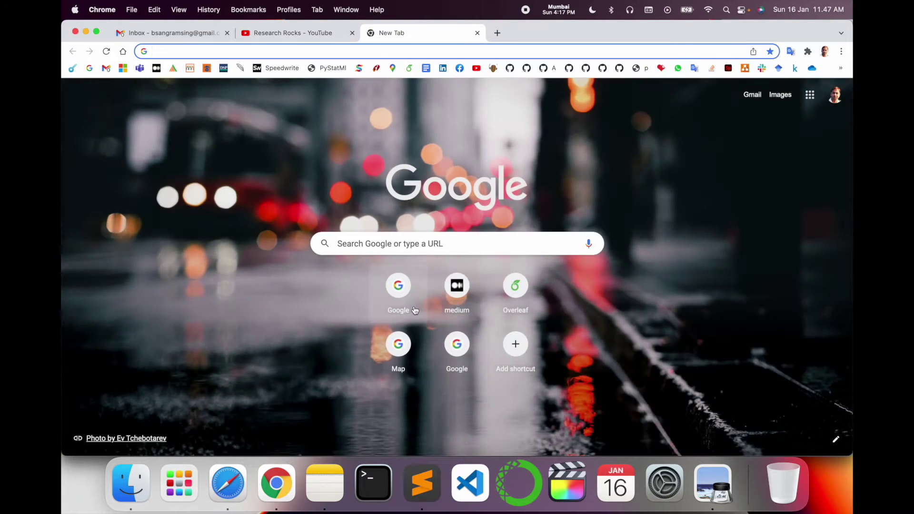
{"action": "left_click", "coordinate": [398, 292]}
{"action": "type", "text": "Opera-GX"}
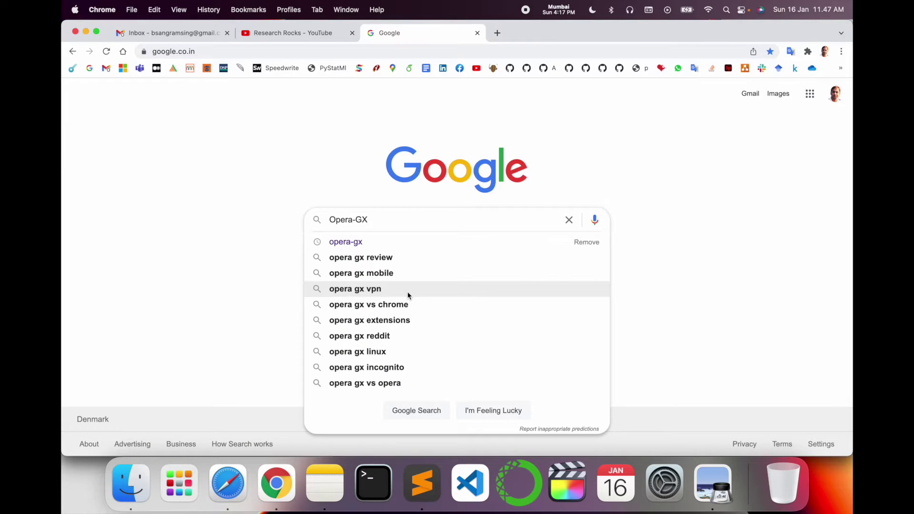
{"action": "key", "text": "Return"}
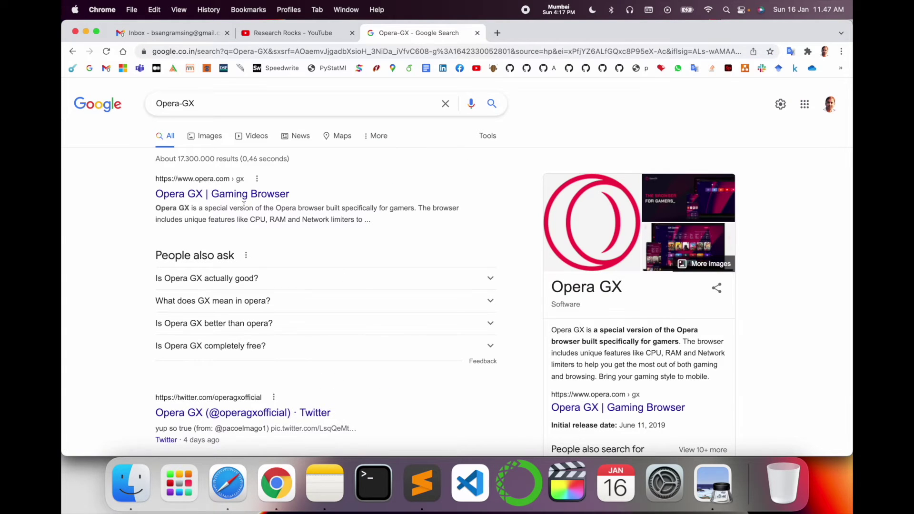
{"action": "scroll", "coordinate": [575, 317], "scroll_direction": "down", "scroll_amount": 1}
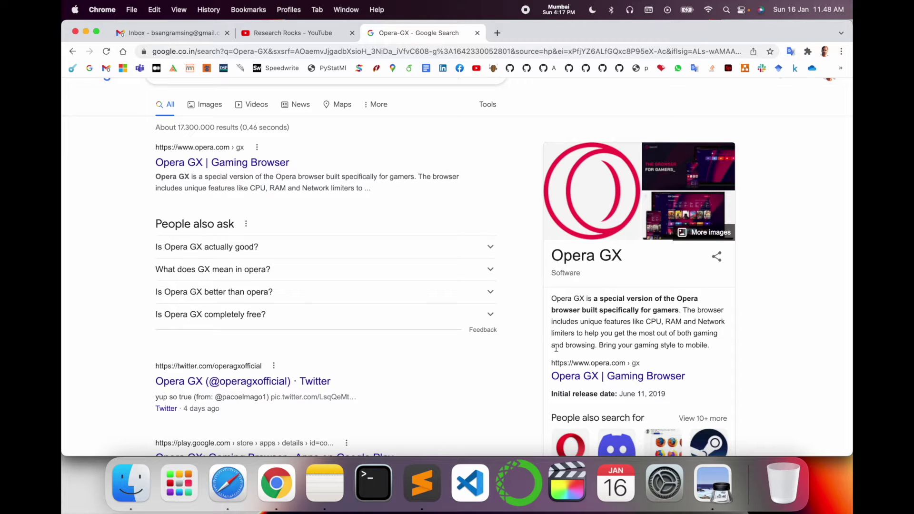
{"action": "left_click", "coordinate": [279, 165]}
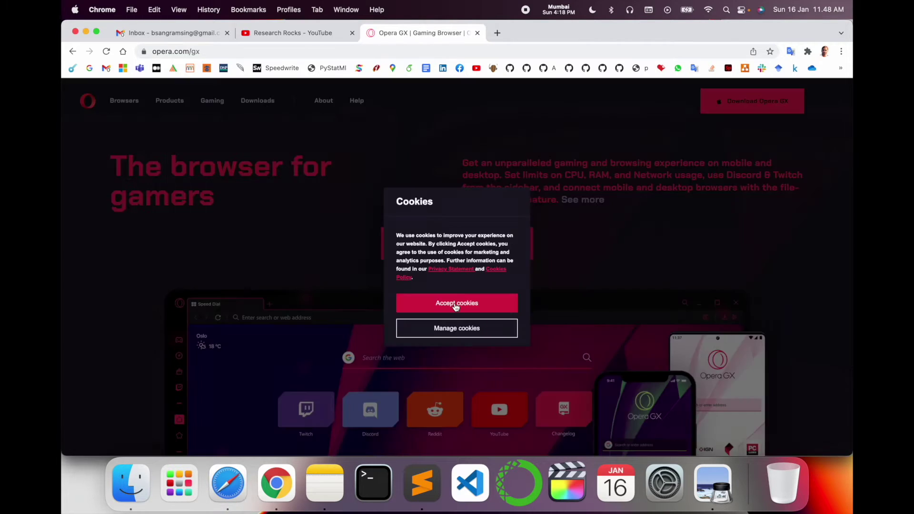
- Accept cookies, download Opera GX for Mac and launch its installer from the setup archive
{"action": "left_click", "coordinate": [456, 305]}
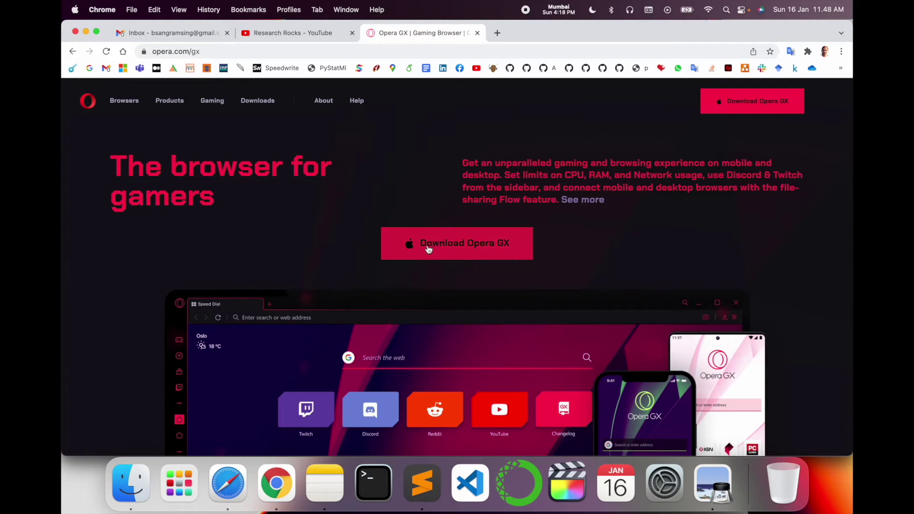
{"action": "scroll", "coordinate": [449, 261], "scroll_direction": "down", "scroll_amount": 10}
{"action": "scroll", "coordinate": [448, 263], "scroll_direction": "down", "scroll_amount": 3}
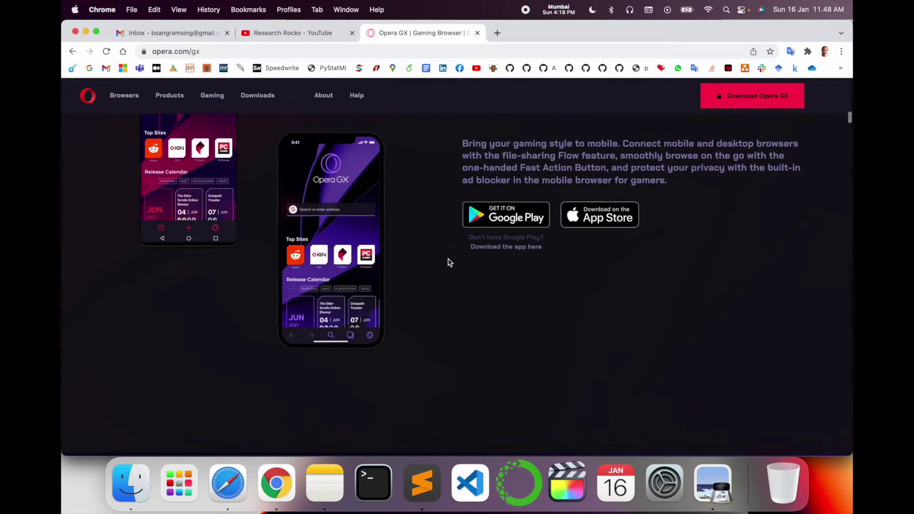
{"action": "scroll", "coordinate": [448, 263], "scroll_direction": "down", "scroll_amount": 2}
{"action": "scroll", "coordinate": [448, 262], "scroll_direction": "up", "scroll_amount": 1}
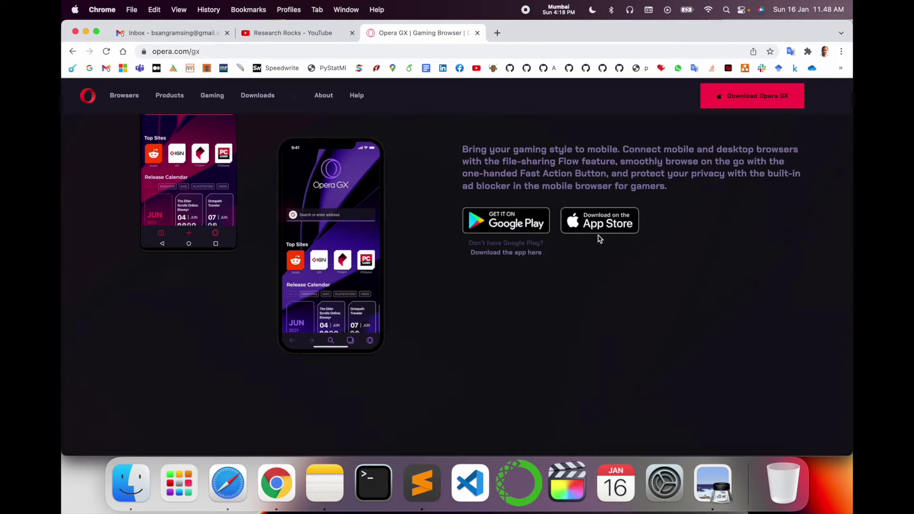
{"action": "scroll", "coordinate": [599, 239], "scroll_direction": "down", "scroll_amount": 3}
{"action": "scroll", "coordinate": [598, 239], "scroll_direction": "down", "scroll_amount": 3}
{"action": "scroll", "coordinate": [598, 240], "scroll_direction": "down", "scroll_amount": 3}
{"action": "scroll", "coordinate": [599, 240], "scroll_direction": "down", "scroll_amount": 3}
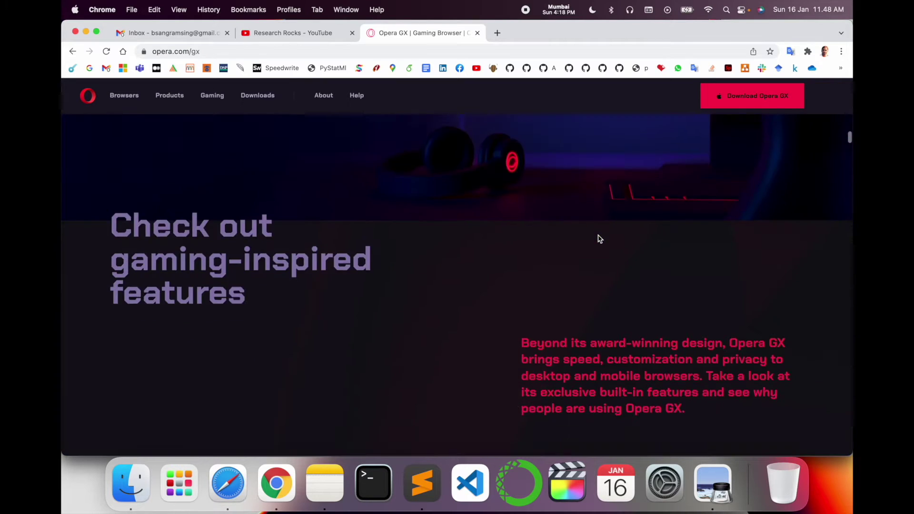
{"action": "scroll", "coordinate": [599, 239], "scroll_direction": "down", "scroll_amount": 3}
{"action": "scroll", "coordinate": [599, 239], "scroll_direction": "down", "scroll_amount": 3}
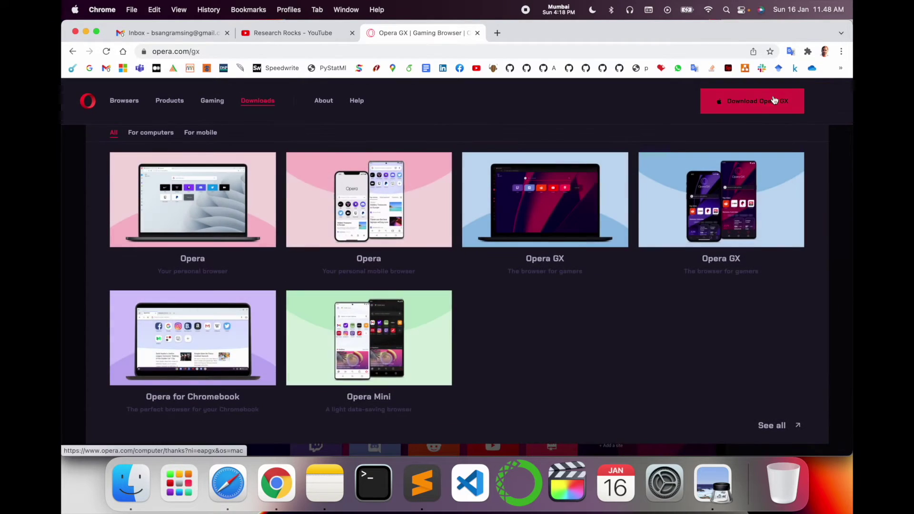
{"action": "left_click", "coordinate": [757, 105]}
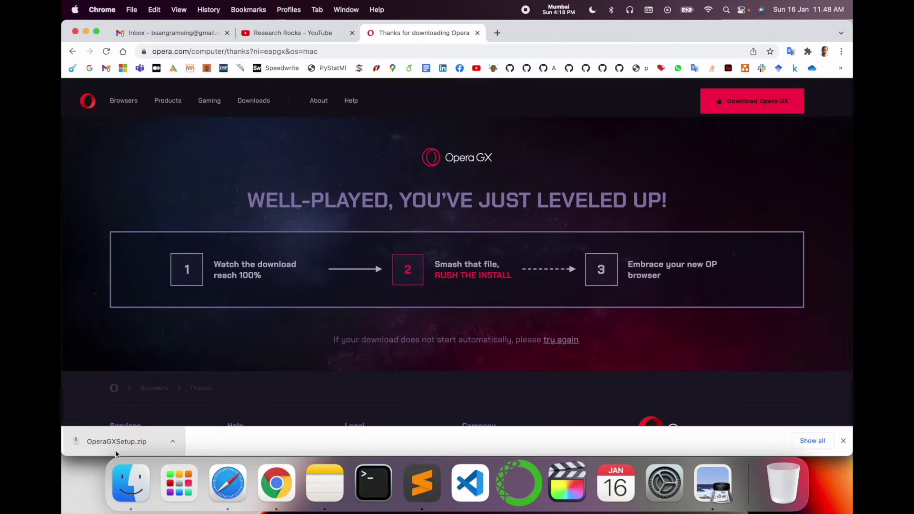
{"action": "left_click", "coordinate": [118, 443]}
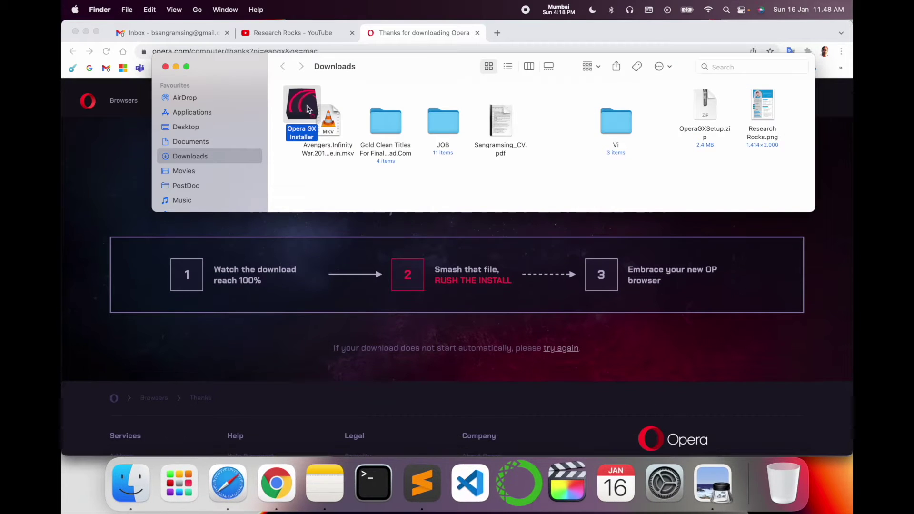
{"action": "double_click", "coordinate": [307, 108]}
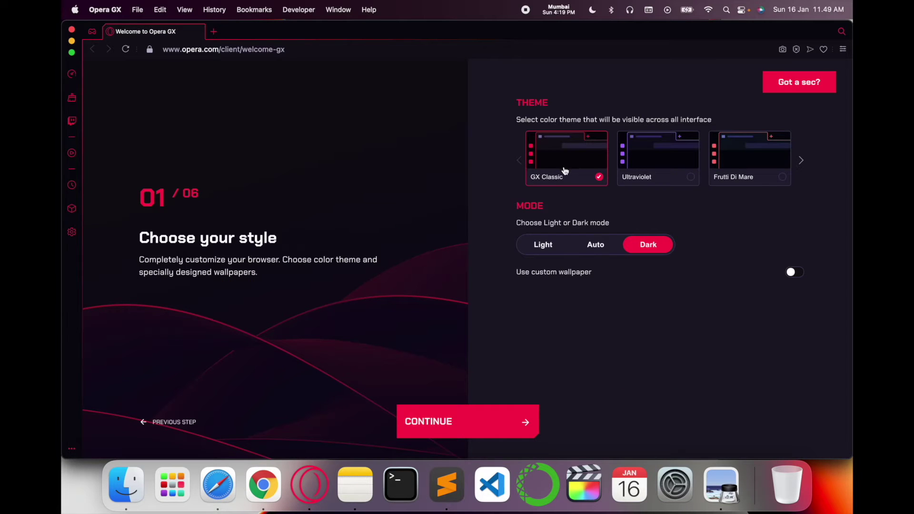
- Try the Ultraviolet and Frutti Di Mare themes and settle on GX Classic
{"action": "left_click", "coordinate": [649, 157]}
{"action": "left_click", "coordinate": [751, 169]}
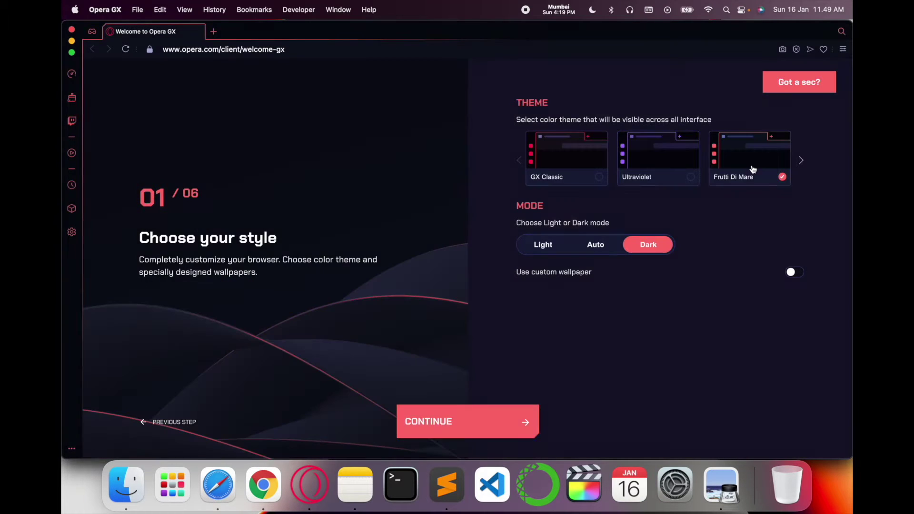
{"action": "left_click", "coordinate": [591, 165]}
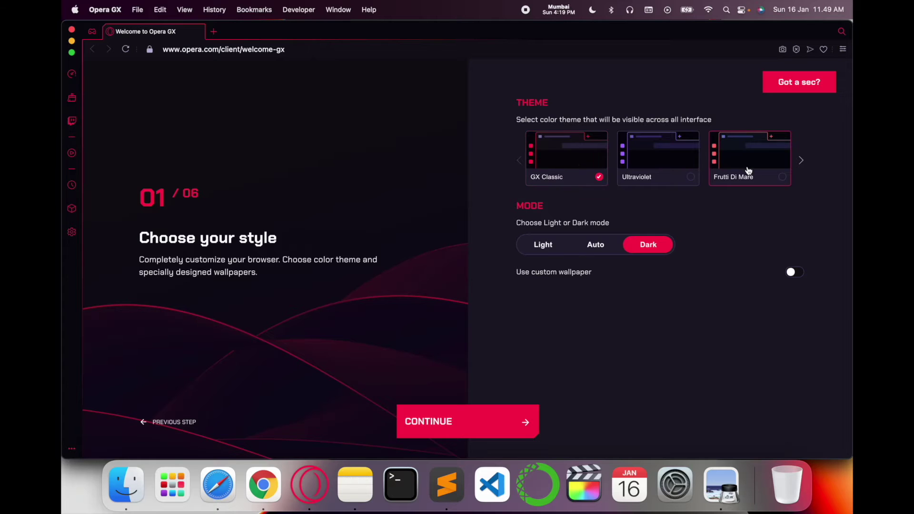
{"action": "left_click", "coordinate": [748, 170]}
{"action": "left_click", "coordinate": [552, 156]}
- Try the Auto and Dark interface modes and keep dark mode
{"action": "left_click", "coordinate": [592, 245]}
{"action": "left_click", "coordinate": [608, 243]}
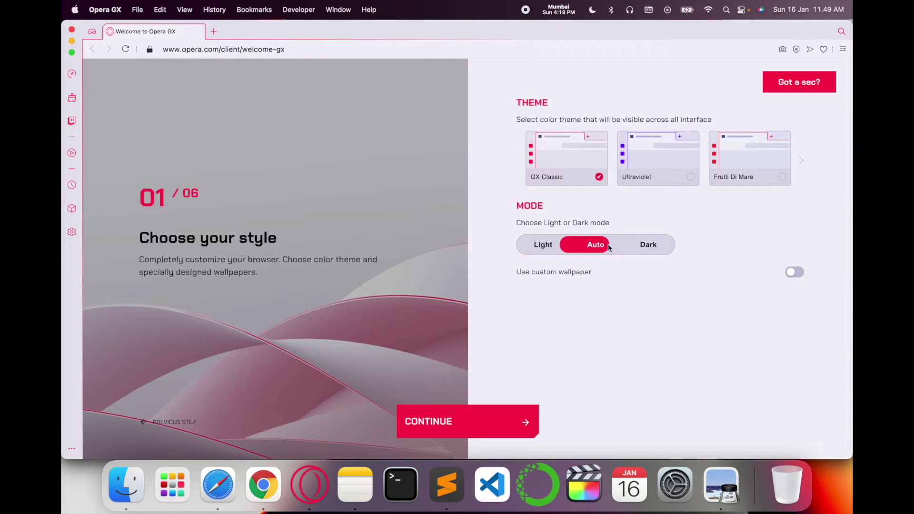
{"action": "left_click", "coordinate": [639, 244]}
{"action": "left_click", "coordinate": [585, 246]}
{"action": "left_click", "coordinate": [651, 246]}
- Continue through the inventory, sounds and resource control steps to finish setup
{"action": "left_click", "coordinate": [463, 425]}
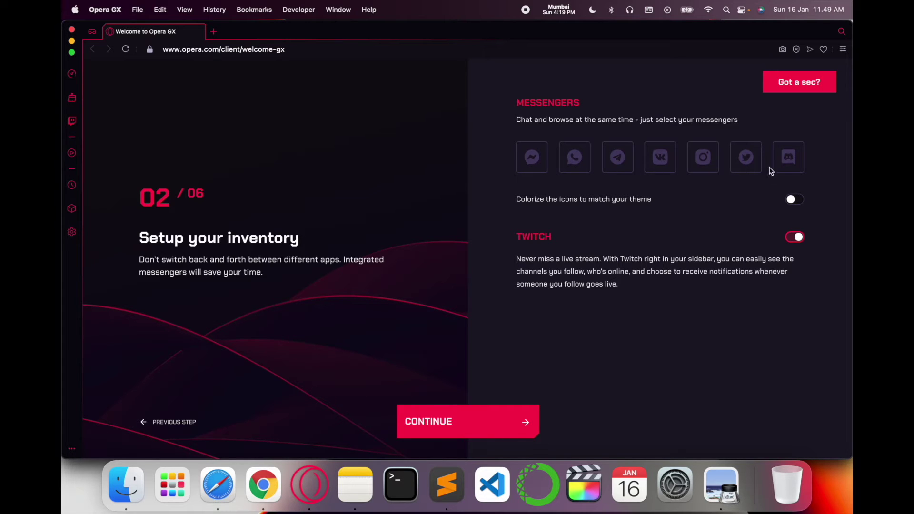
{"action": "left_click", "coordinate": [462, 427]}
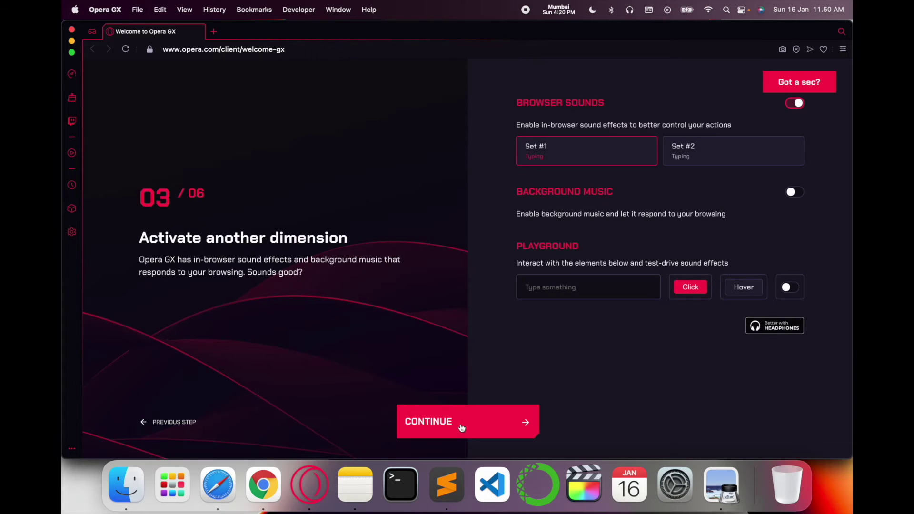
{"action": "left_click", "coordinate": [462, 428]}
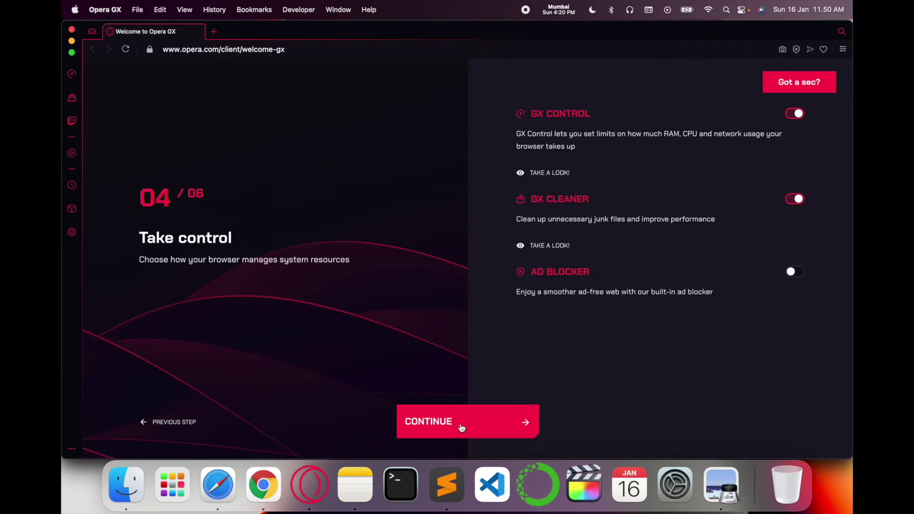
{"action": "left_click", "coordinate": [462, 427]}
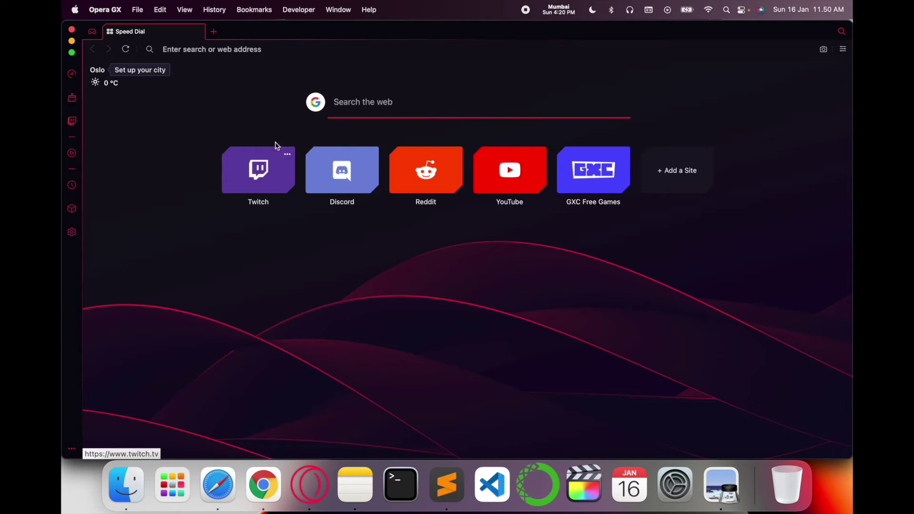
- Go to youtube.com, search for Research rocks and resize the browser window
{"action": "left_click", "coordinate": [207, 49]}
{"action": "type", "text": "youtube"}
{"action": "key", "text": "Return"}
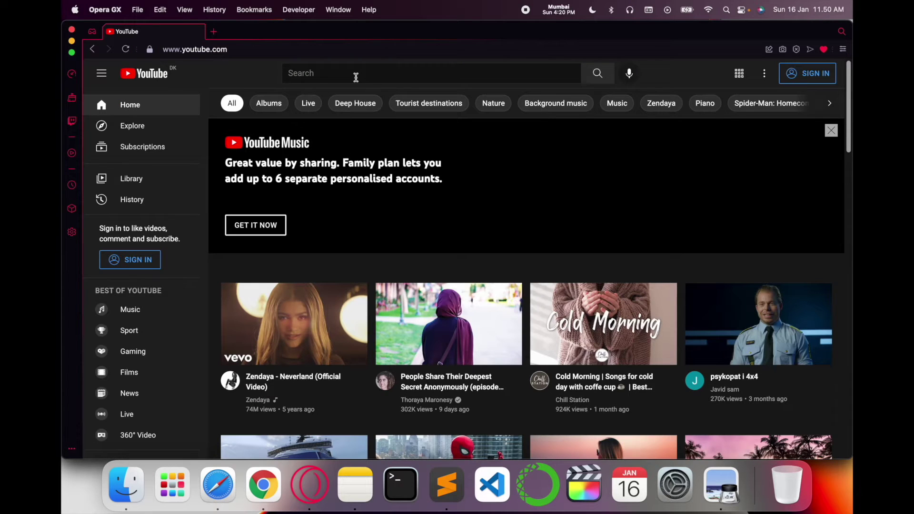
{"action": "left_click", "coordinate": [355, 77]}
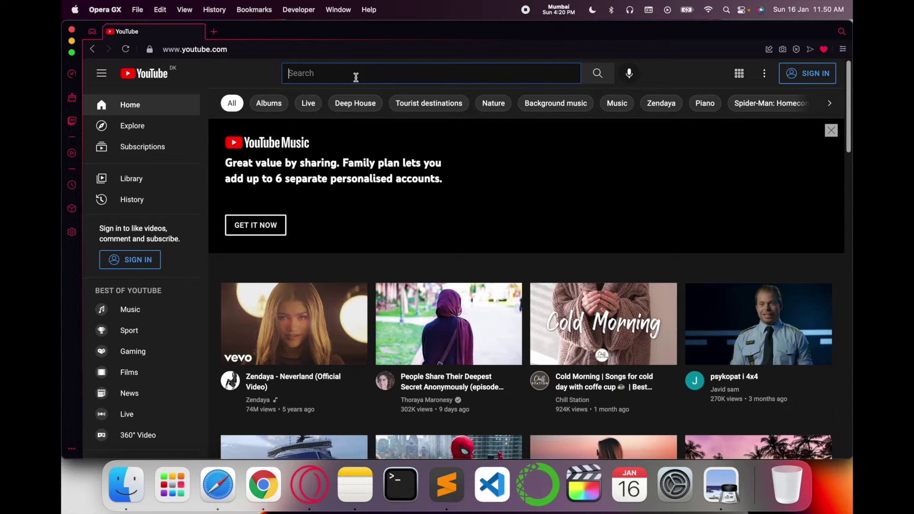
{"action": "type", "text": "Research rocks"}
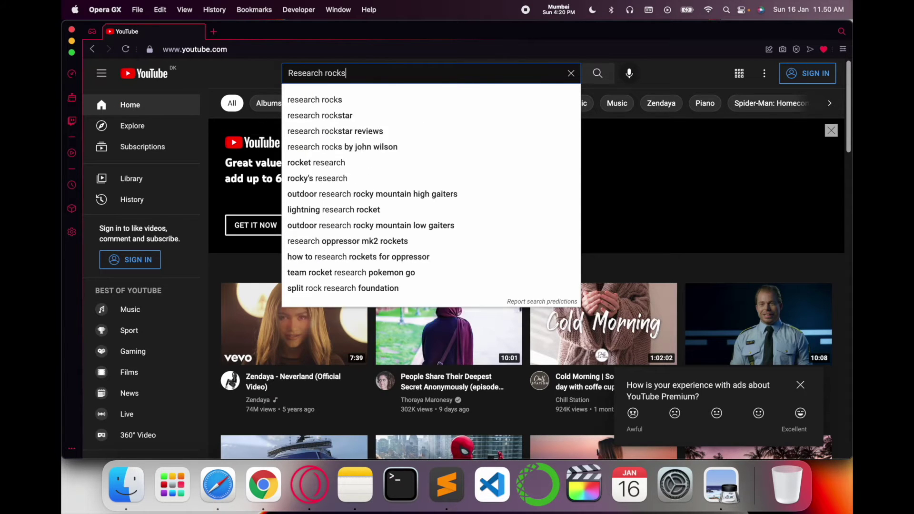
{"action": "key", "text": "Return"}
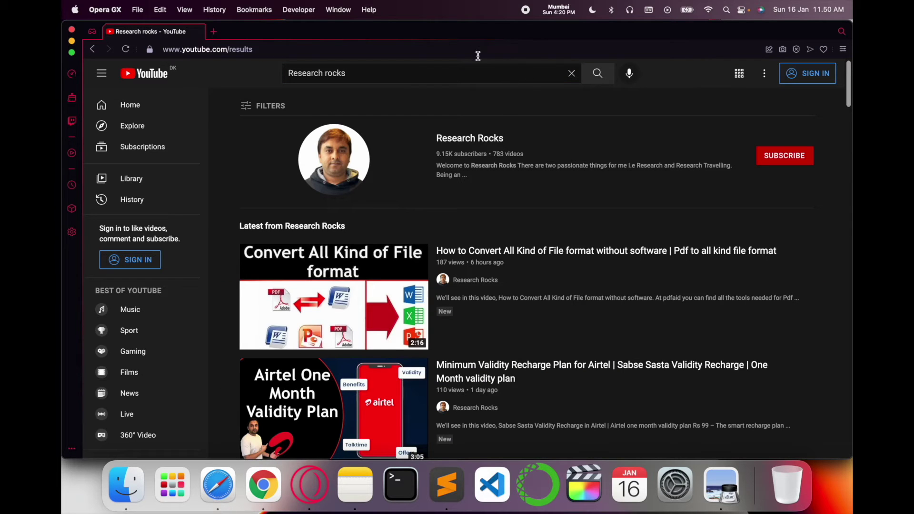
{"action": "double_click", "coordinate": [455, 33]}
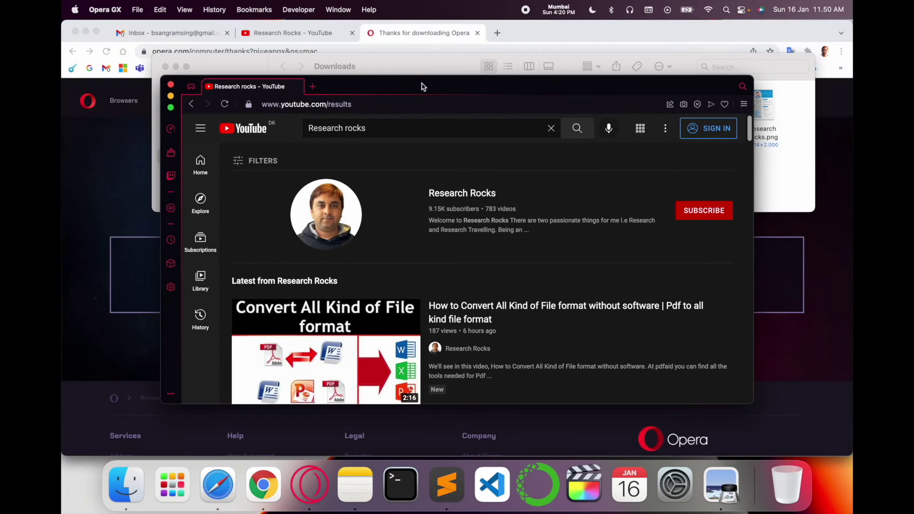
{"action": "double_click", "coordinate": [421, 87]}
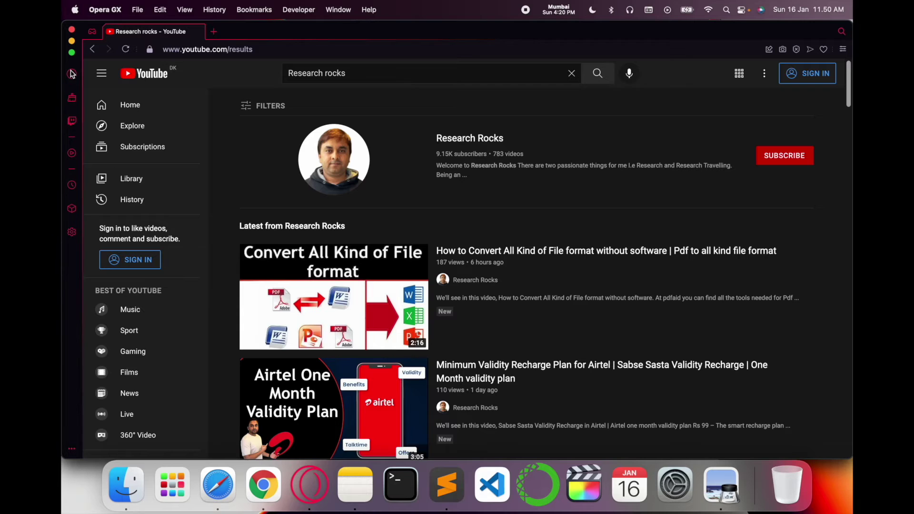
- Browse the GX Cleaner, Player and History panels, then the Extensions page with Opera Ad Blocker
{"action": "left_click", "coordinate": [72, 99]}
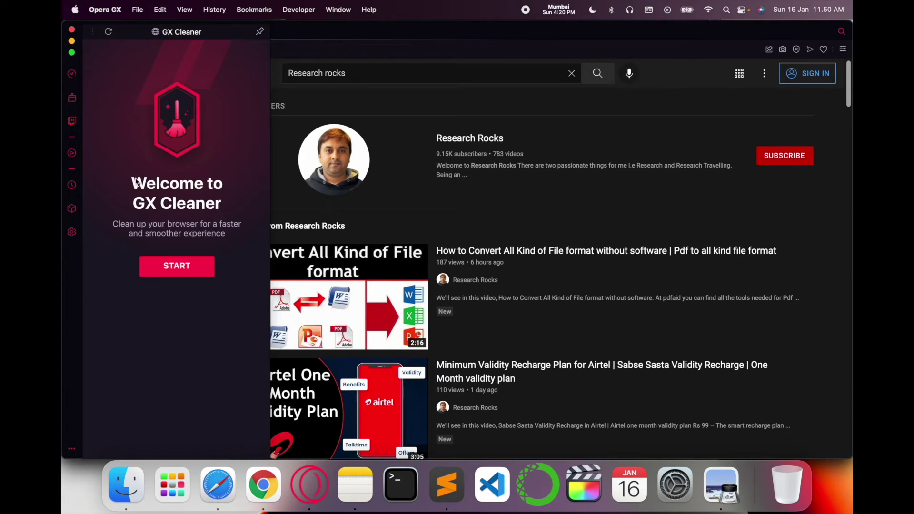
{"action": "left_click", "coordinate": [71, 153]}
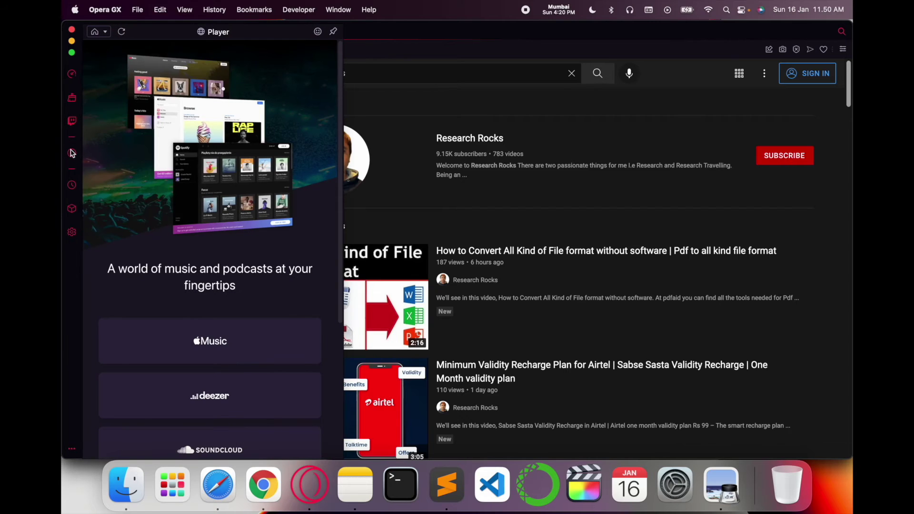
{"action": "scroll", "coordinate": [163, 303], "scroll_direction": "down", "scroll_amount": 3}
{"action": "scroll", "coordinate": [164, 304], "scroll_direction": "down", "scroll_amount": 2}
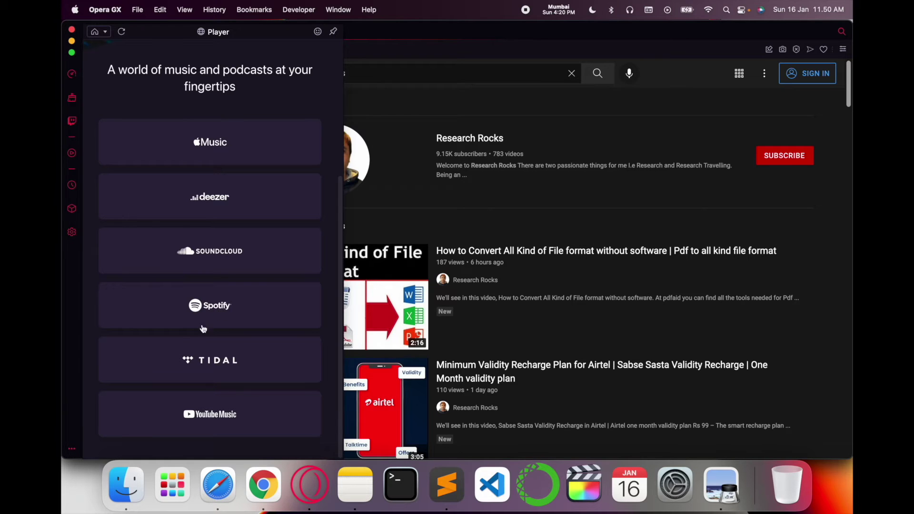
{"action": "left_click", "coordinate": [72, 187]}
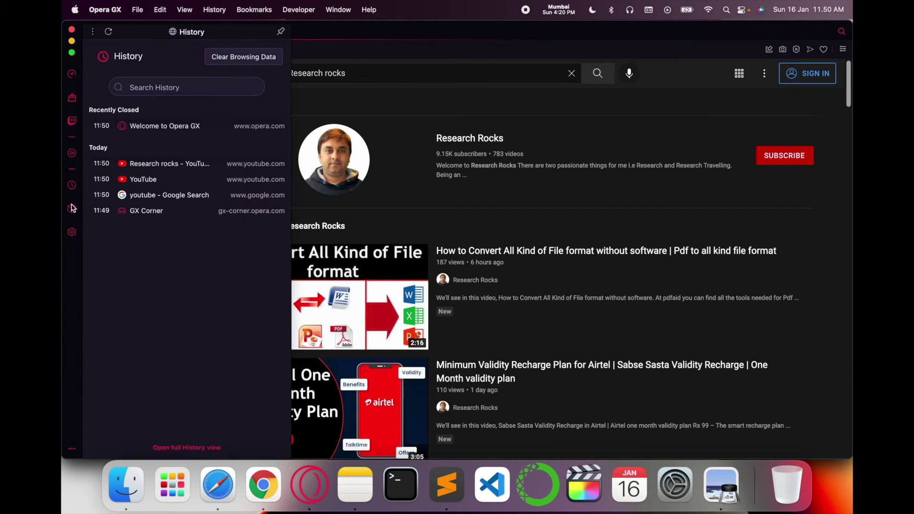
{"action": "left_click", "coordinate": [71, 208]}
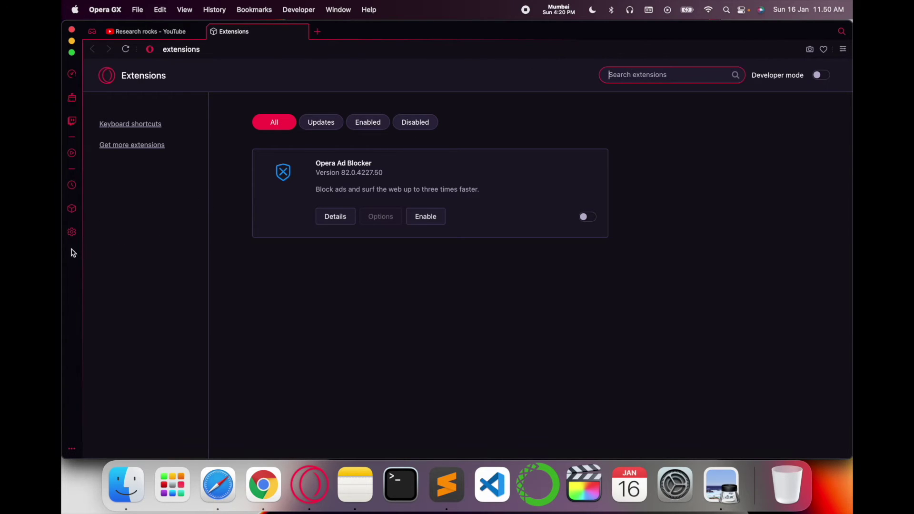
- Review the Settings page sections, then switch to the GX Control panel
{"action": "left_click", "coordinate": [71, 232]}
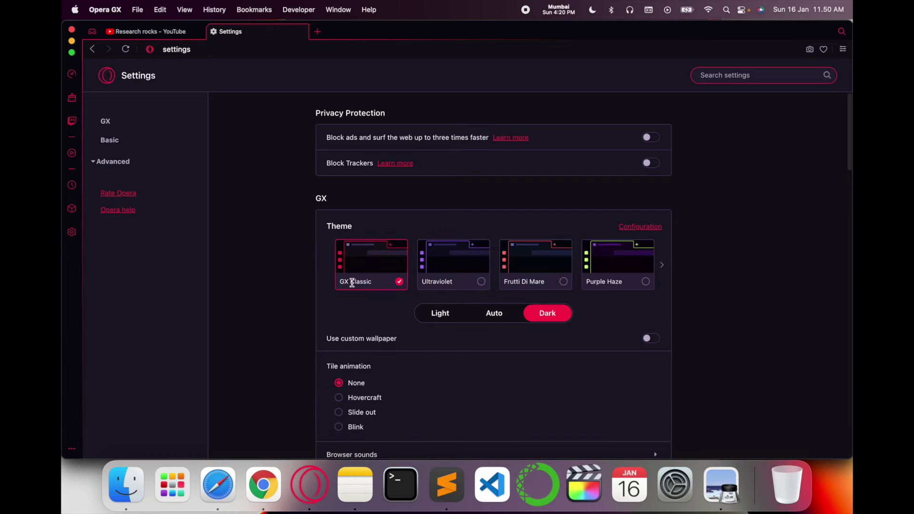
{"action": "scroll", "coordinate": [370, 376], "scroll_direction": "down", "scroll_amount": 1}
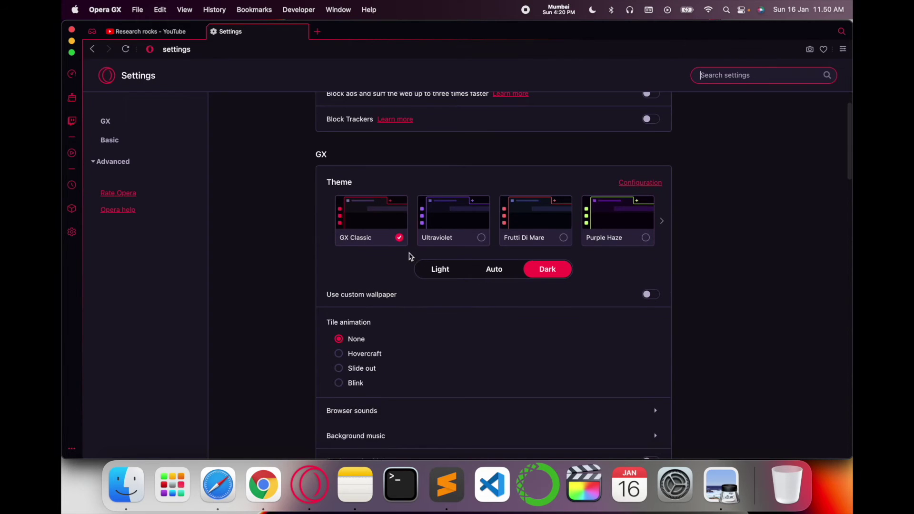
{"action": "scroll", "coordinate": [438, 310], "scroll_direction": "down", "scroll_amount": 5}
{"action": "scroll", "coordinate": [363, 203], "scroll_direction": "down", "scroll_amount": 2}
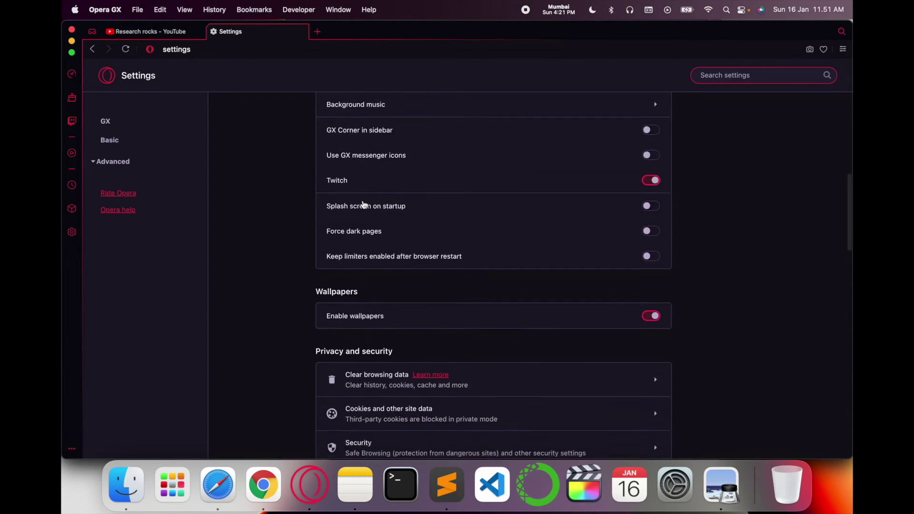
{"action": "scroll", "coordinate": [444, 339], "scroll_direction": "down", "scroll_amount": 2}
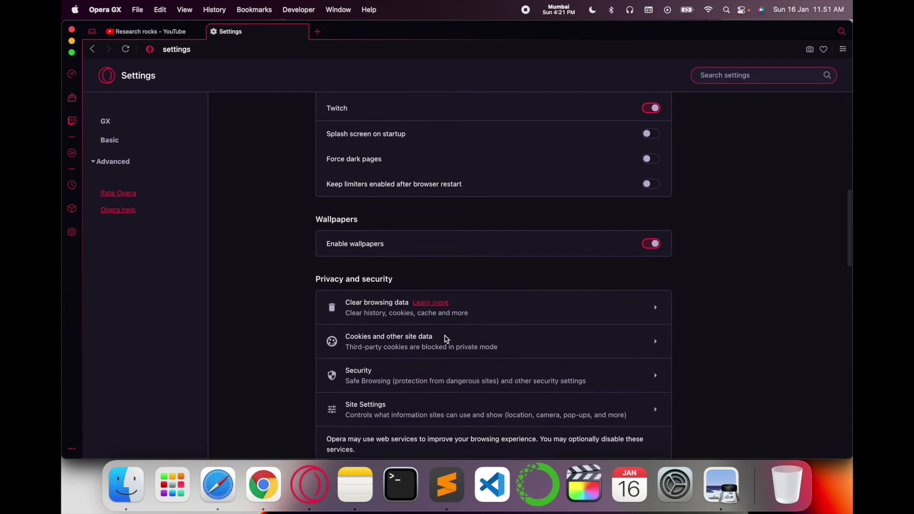
{"action": "scroll", "coordinate": [381, 310], "scroll_direction": "down", "scroll_amount": 3}
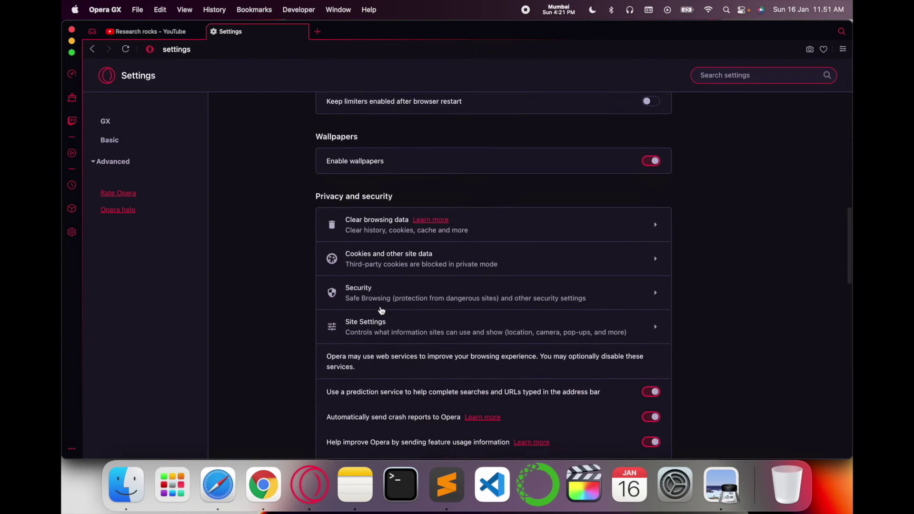
{"action": "scroll", "coordinate": [402, 268], "scroll_direction": "down", "scroll_amount": 2}
{"action": "scroll", "coordinate": [401, 268], "scroll_direction": "down", "scroll_amount": 3}
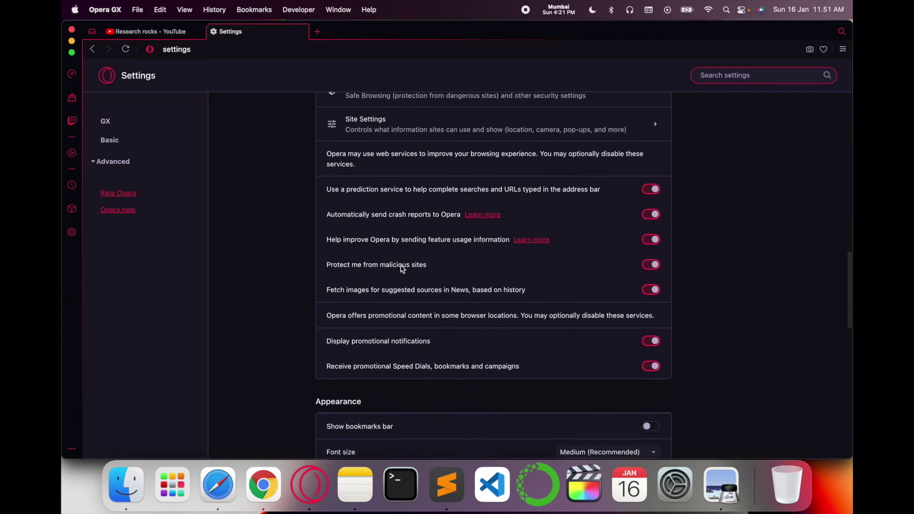
{"action": "scroll", "coordinate": [402, 268], "scroll_direction": "down", "scroll_amount": 3}
{"action": "scroll", "coordinate": [401, 269], "scroll_direction": "down", "scroll_amount": 3}
{"action": "scroll", "coordinate": [401, 267], "scroll_direction": "down", "scroll_amount": 1}
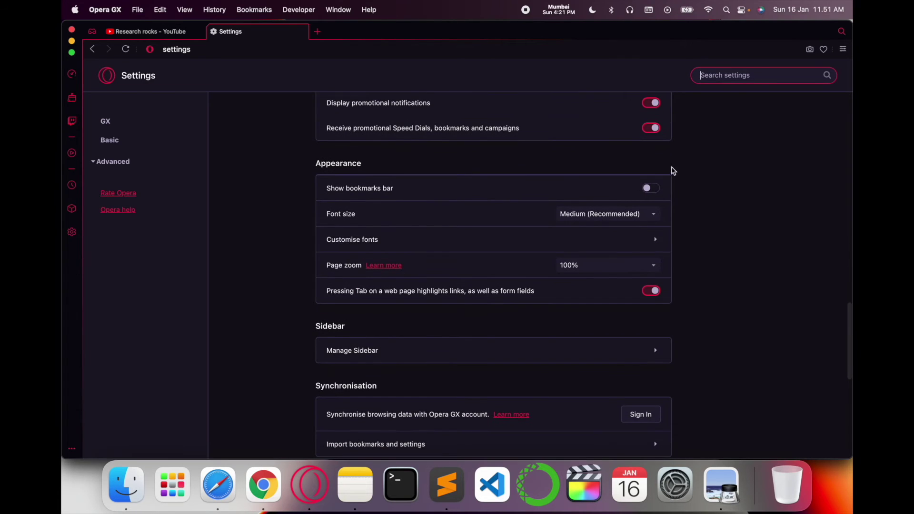
{"action": "scroll", "coordinate": [527, 353], "scroll_direction": "down", "scroll_amount": 2}
{"action": "scroll", "coordinate": [527, 353], "scroll_direction": "down", "scroll_amount": 5}
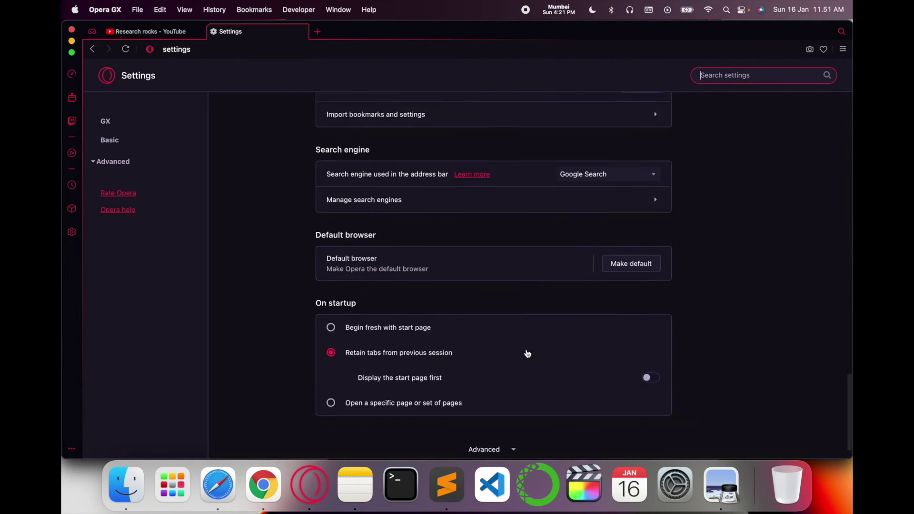
{"action": "scroll", "coordinate": [528, 354], "scroll_direction": "up", "scroll_amount": 10}
{"action": "scroll", "coordinate": [474, 353], "scroll_direction": "up", "scroll_amount": 10}
{"action": "scroll", "coordinate": [473, 354], "scroll_direction": "up", "scroll_amount": 1}
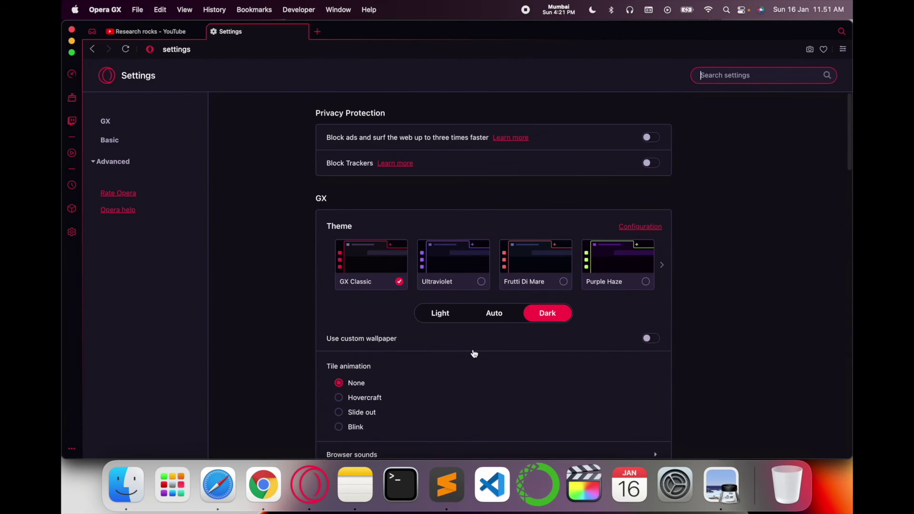
{"action": "left_click", "coordinate": [72, 74]}
- Rank Hot Tabs Killer tabs by RAM, by CPU, and back to RAM to check the YouTube tab
{"action": "left_click", "coordinate": [195, 177]}
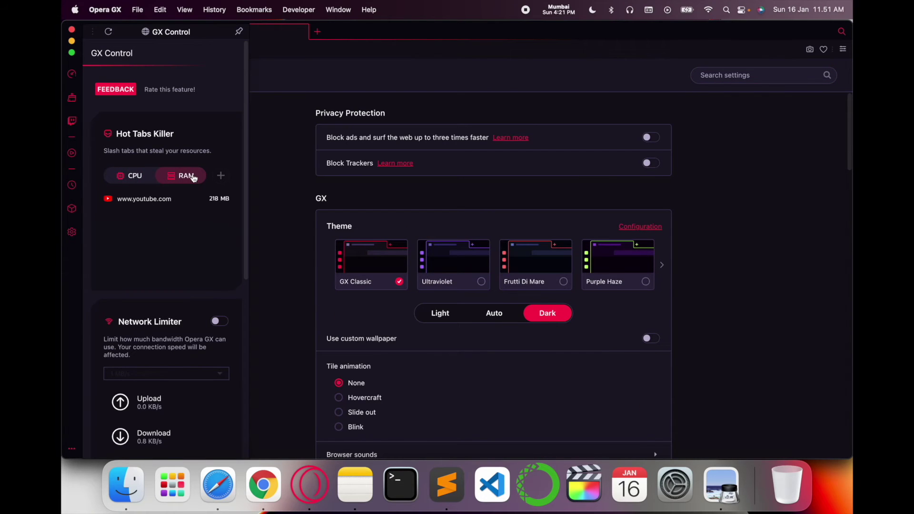
{"action": "left_click", "coordinate": [137, 183]}
{"action": "mouse_move", "coordinate": [144, 199]}
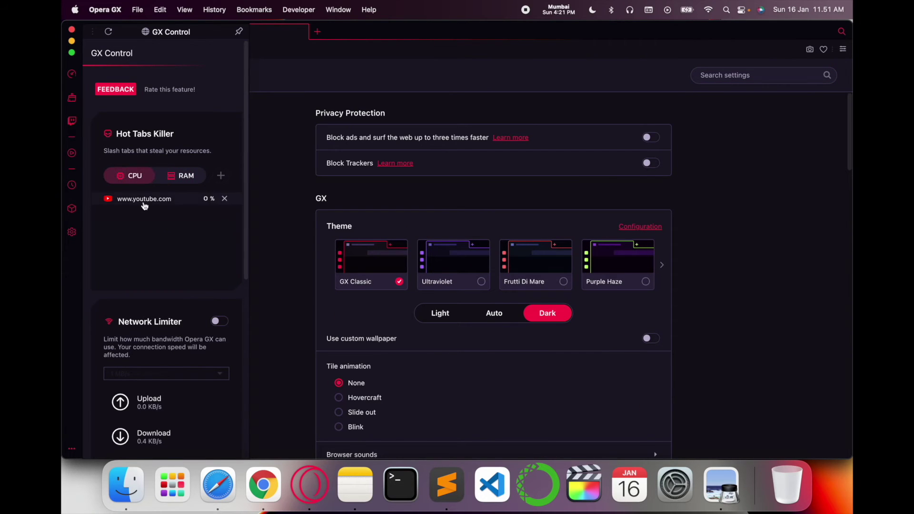
{"action": "left_click", "coordinate": [184, 179]}
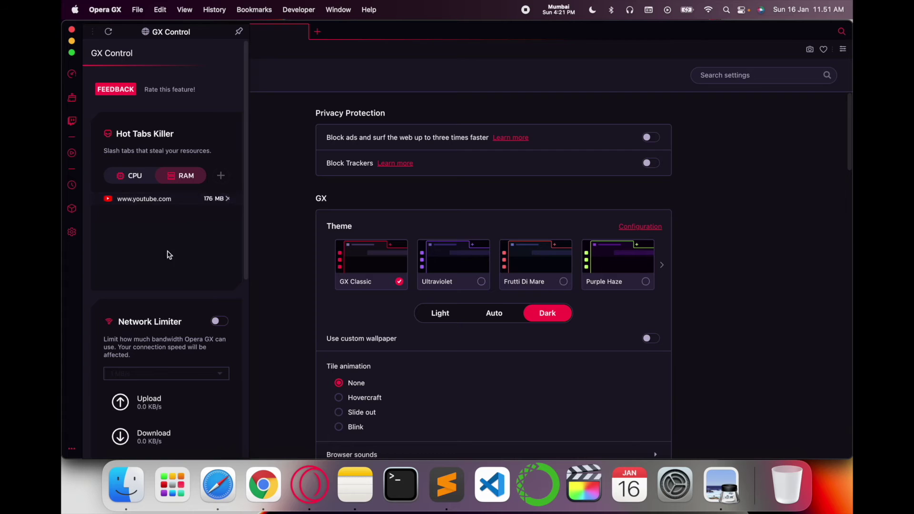
{"action": "scroll", "coordinate": [169, 256], "scroll_direction": "down", "scroll_amount": 2}
{"action": "scroll", "coordinate": [156, 268], "scroll_direction": "down", "scroll_amount": 2}
{"action": "scroll", "coordinate": [155, 268], "scroll_direction": "down", "scroll_amount": 2}
{"action": "scroll", "coordinate": [155, 268], "scroll_direction": "down", "scroll_amount": 1}
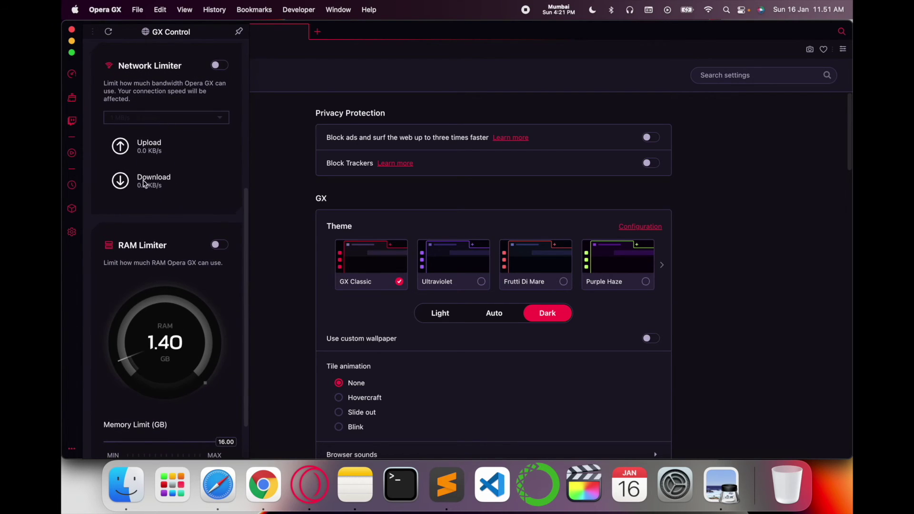
{"action": "scroll", "coordinate": [140, 189], "scroll_direction": "down", "scroll_amount": 1}
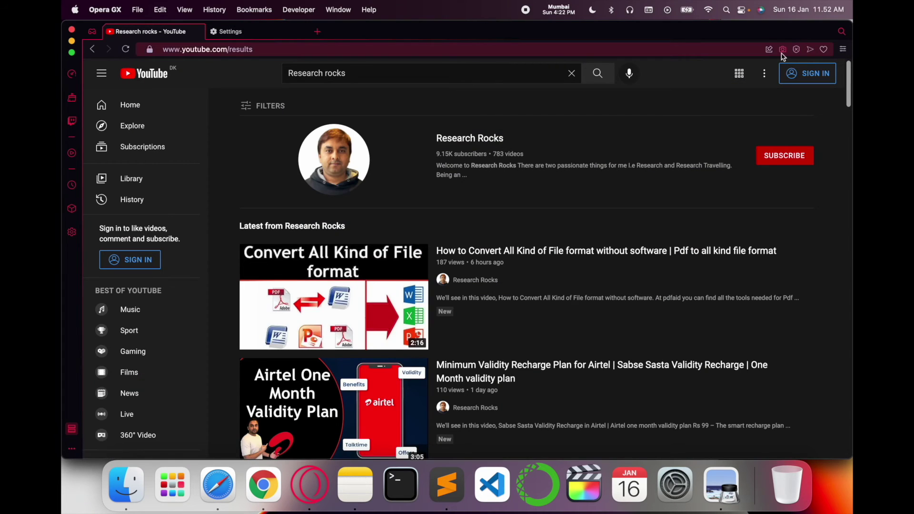
- Capture the results page with the snapshot tool and save it as a PDF in Downloads
{"action": "left_click", "coordinate": [782, 49]}
{"action": "left_click_drag", "start_coordinate": [377, 220], "coordinate": [558, 297]}
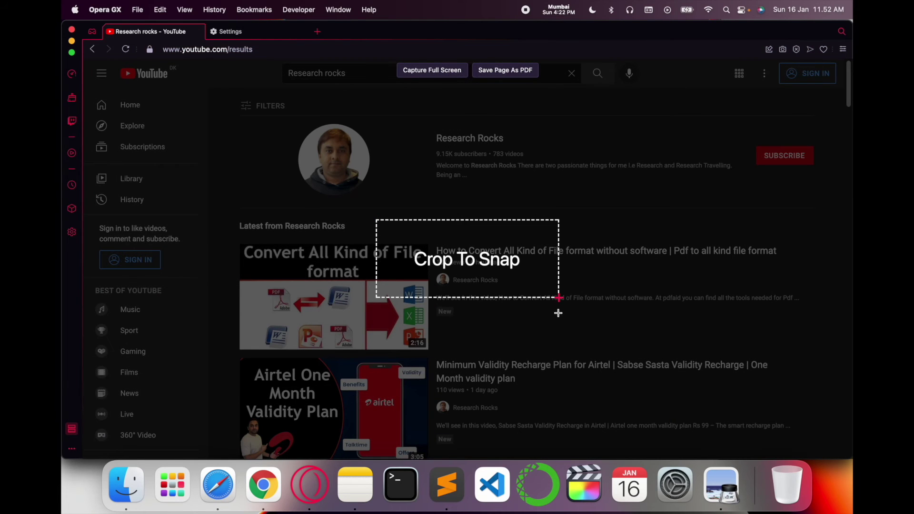
{"action": "left_click_drag", "start_coordinate": [560, 300], "coordinate": [766, 427]}
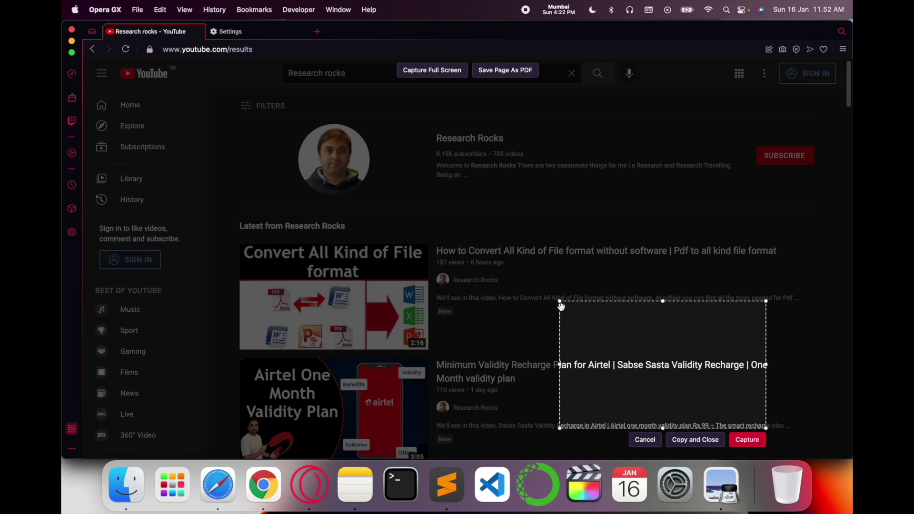
{"action": "mouse_move", "coordinate": [559, 301]}
{"action": "left_mouse_down"}
{"action": "mouse_move", "coordinate": [127, 179]}
{"action": "mouse_move", "coordinate": [96, 78]}
{"action": "mouse_move", "coordinate": [102, 69]}
{"action": "left_mouse_up"}
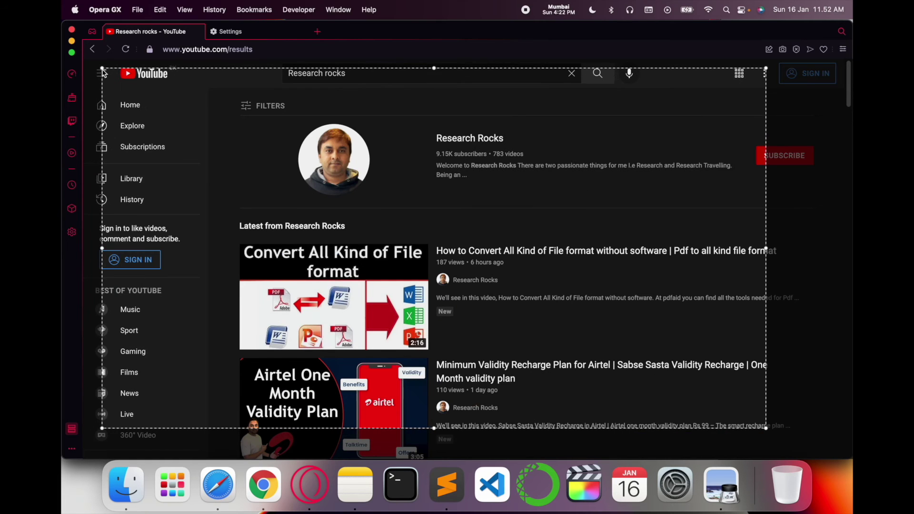
{"action": "left_click", "coordinate": [514, 73]}
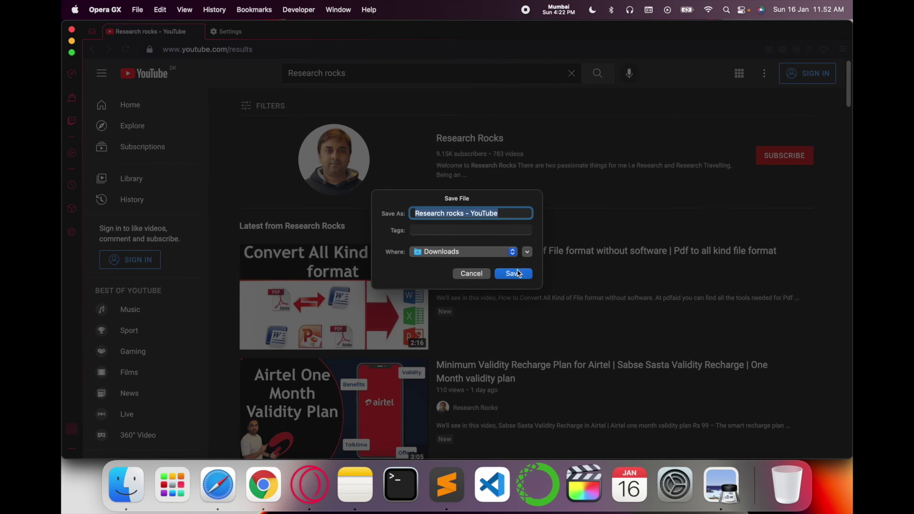
{"action": "left_click", "coordinate": [513, 274]}
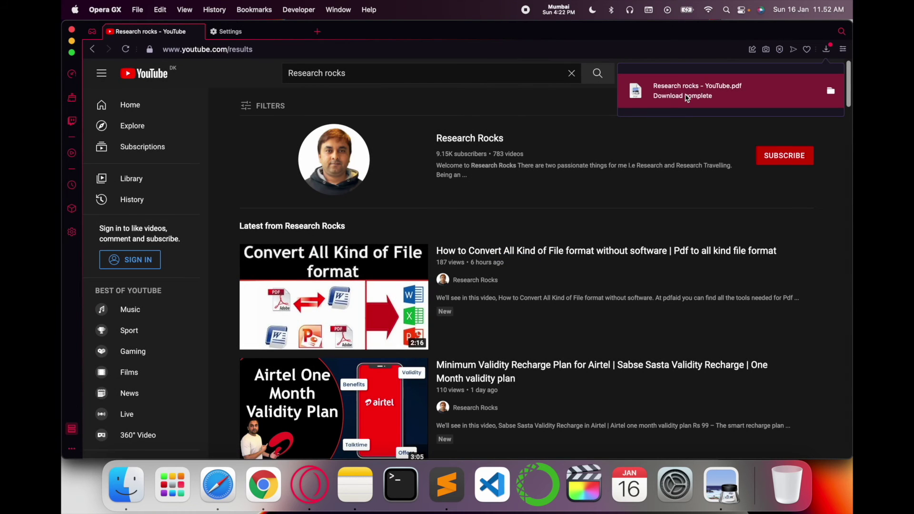
- View the downloaded Research rocks - YouTube.pdf in Preview, then close both Preview windows
{"action": "left_click", "coordinate": [686, 98]}
{"action": "scroll", "coordinate": [378, 328], "scroll_direction": "down", "scroll_amount": 2}
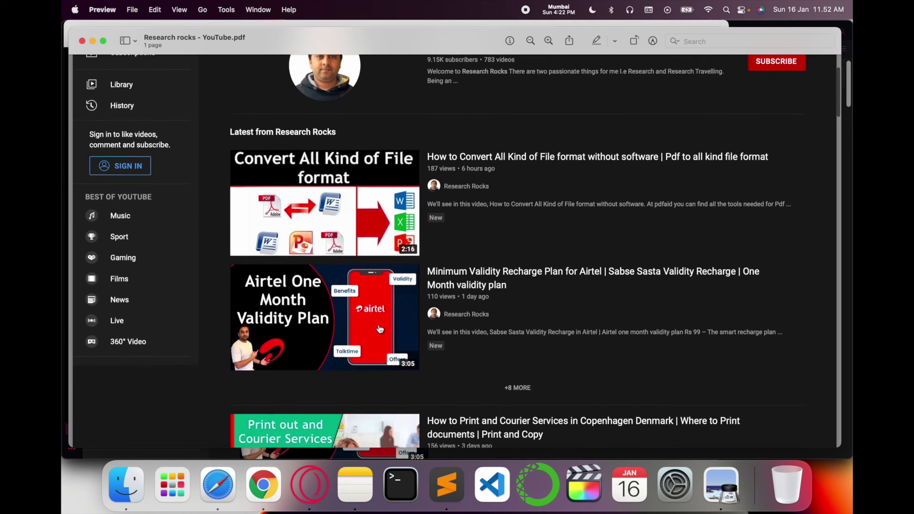
{"action": "scroll", "coordinate": [379, 328], "scroll_direction": "down", "scroll_amount": 5}
{"action": "scroll", "coordinate": [380, 329], "scroll_direction": "down", "scroll_amount": 5}
{"action": "scroll", "coordinate": [380, 329], "scroll_direction": "up", "scroll_amount": 10}
{"action": "scroll", "coordinate": [379, 328], "scroll_direction": "down", "scroll_amount": 2}
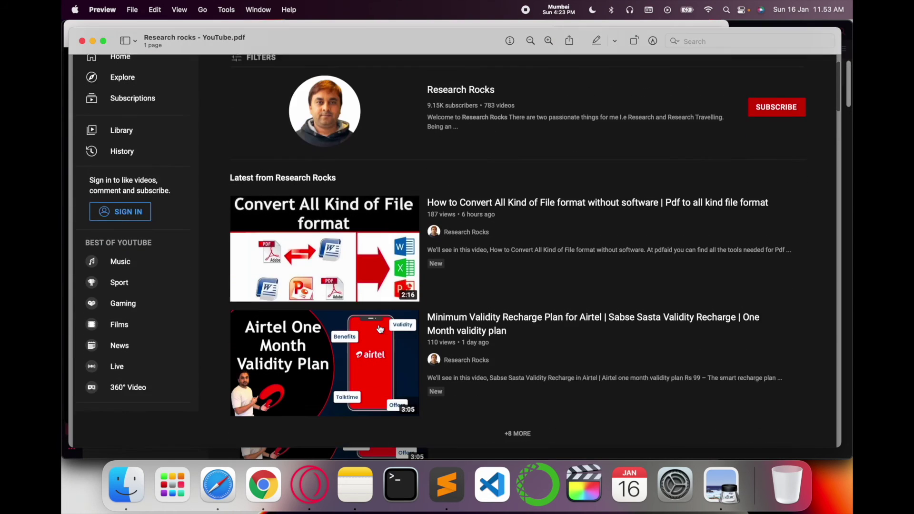
{"action": "scroll", "coordinate": [380, 328], "scroll_direction": "down", "scroll_amount": 3}
{"action": "scroll", "coordinate": [380, 329], "scroll_direction": "down", "scroll_amount": 3}
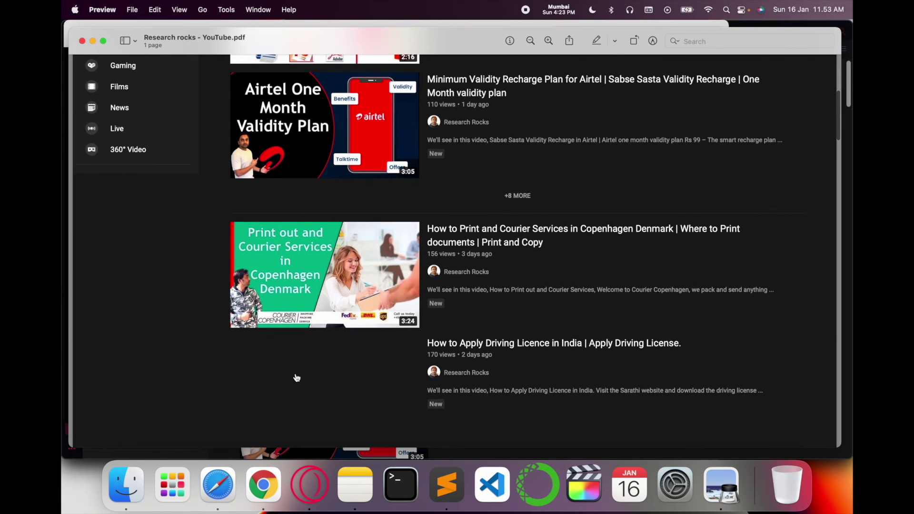
{"action": "scroll", "coordinate": [296, 378], "scroll_direction": "up", "scroll_amount": 5}
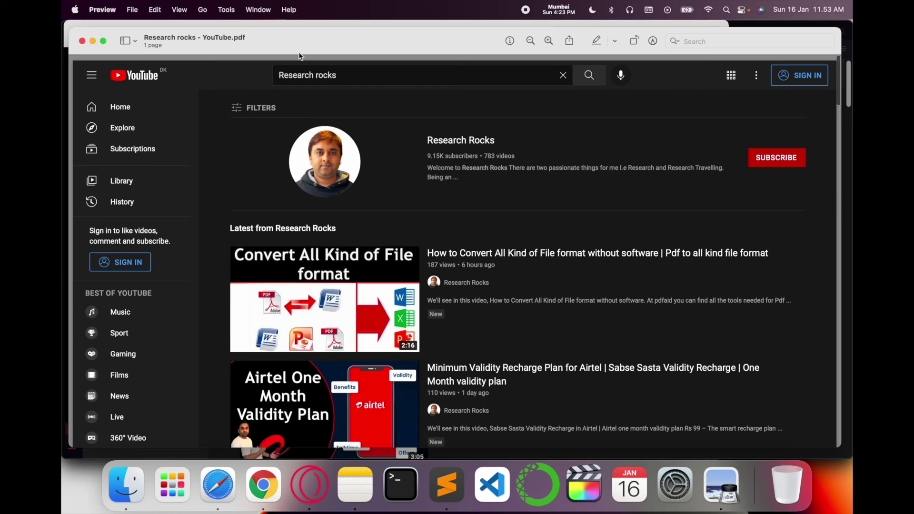
{"action": "left_click", "coordinate": [83, 41]}
{"action": "left_click", "coordinate": [77, 33]}
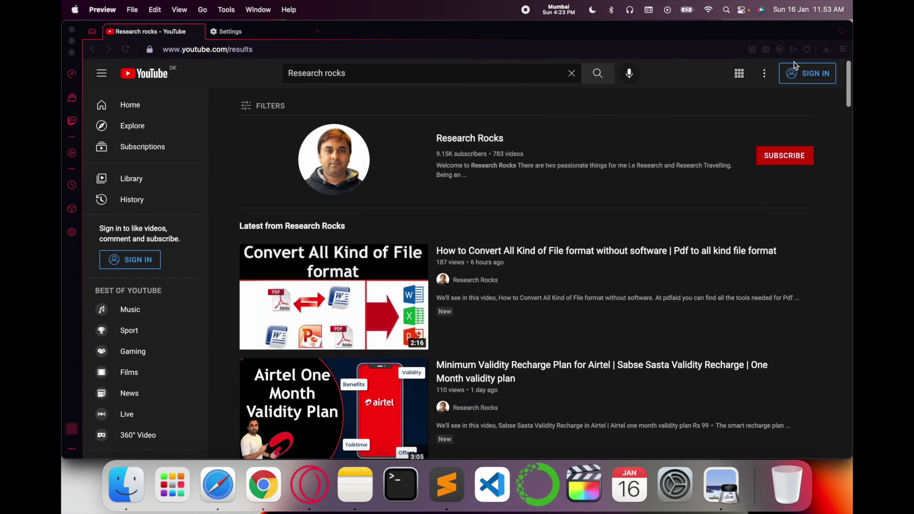